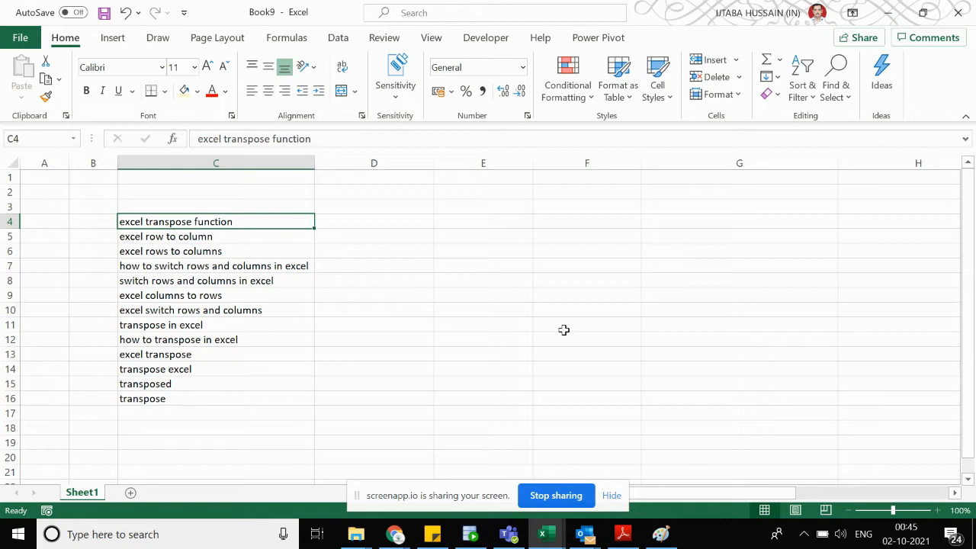
pyautogui.keyDown('shift'); pyautogui.click(228, 399); pyautogui.keyUp('shift')
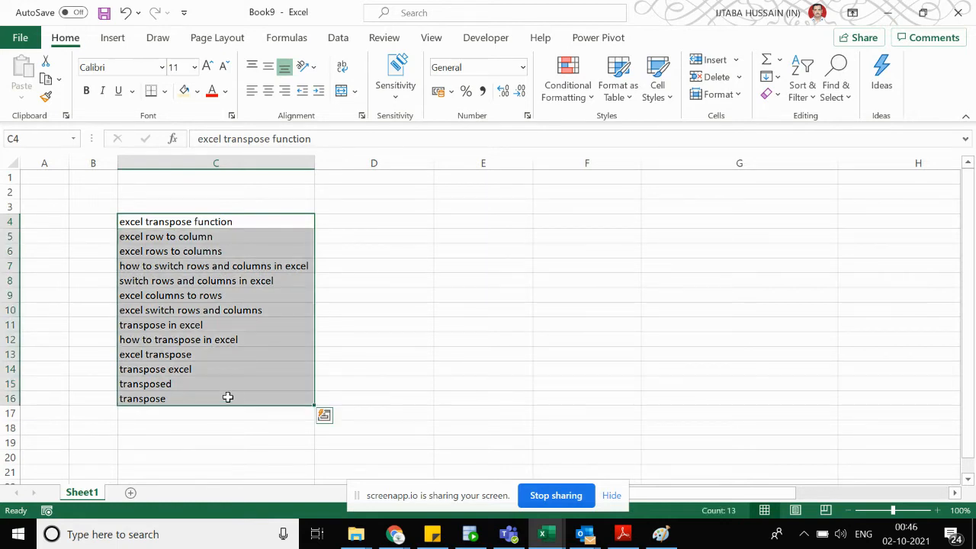
pyautogui.click(433, 231)
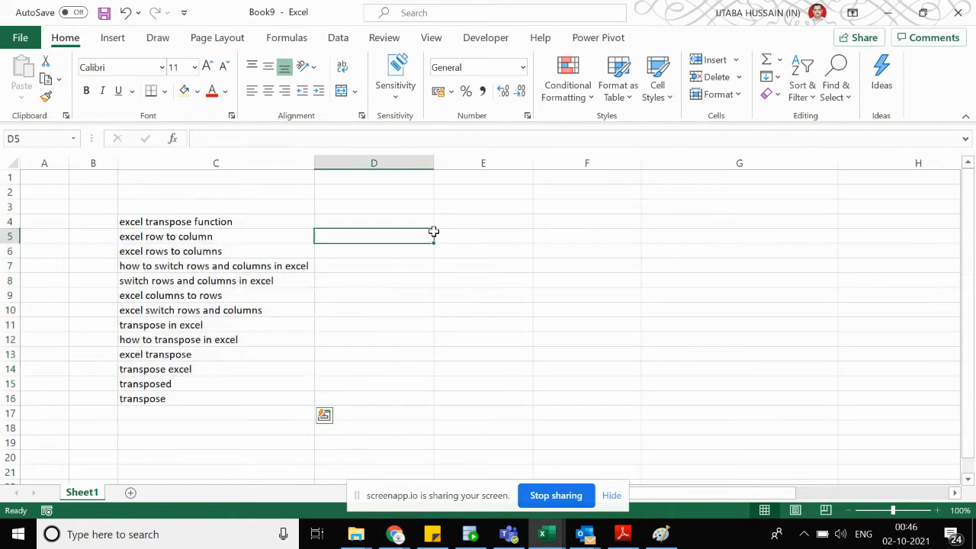
pyautogui.hotkey('shift', 'Right')
pyautogui.hotkey('shift', 'Right')
pyautogui.hotkey('shift', 'Right')
pyautogui.hotkey('shift', 'Right')
pyautogui.hotkey('shift', 'Right')
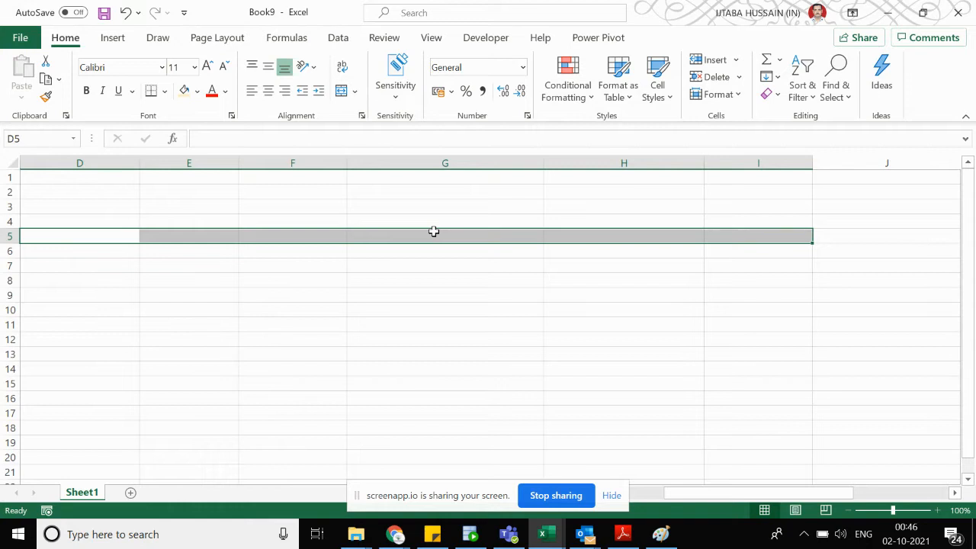
pyautogui.moveTo(751, 493); pyautogui.dragTo(695, 493)
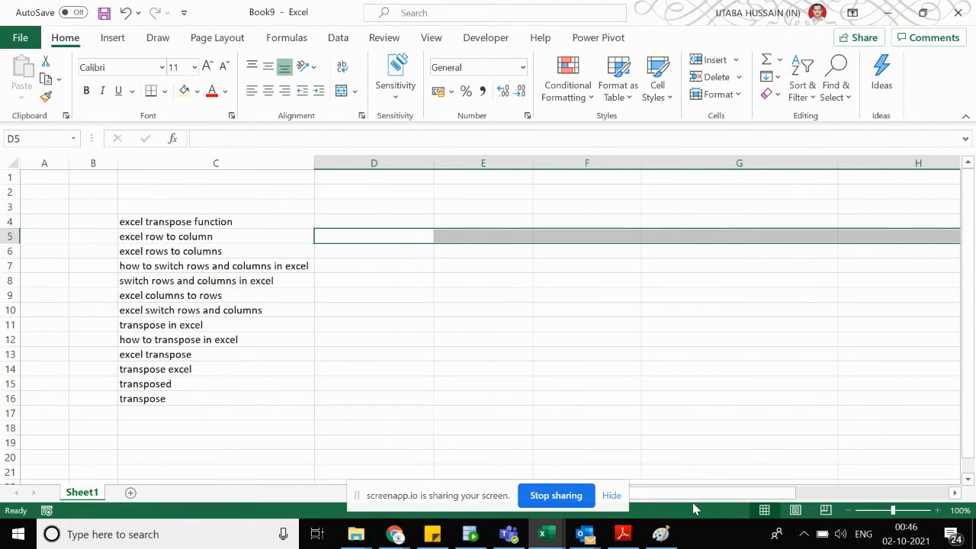
pyautogui.click(411, 209)
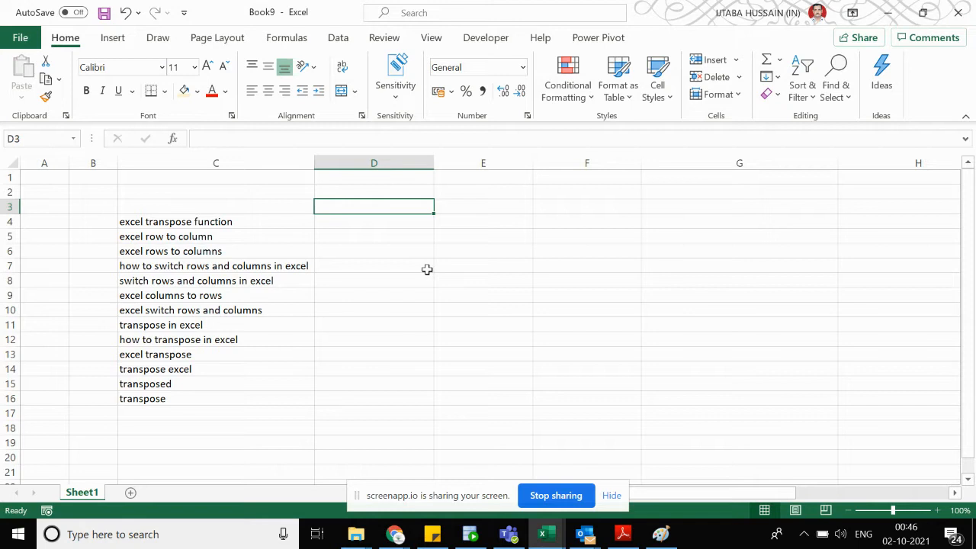
# Step: Copy the list of phrases in cells C4:C16
pyautogui.click(222, 221)
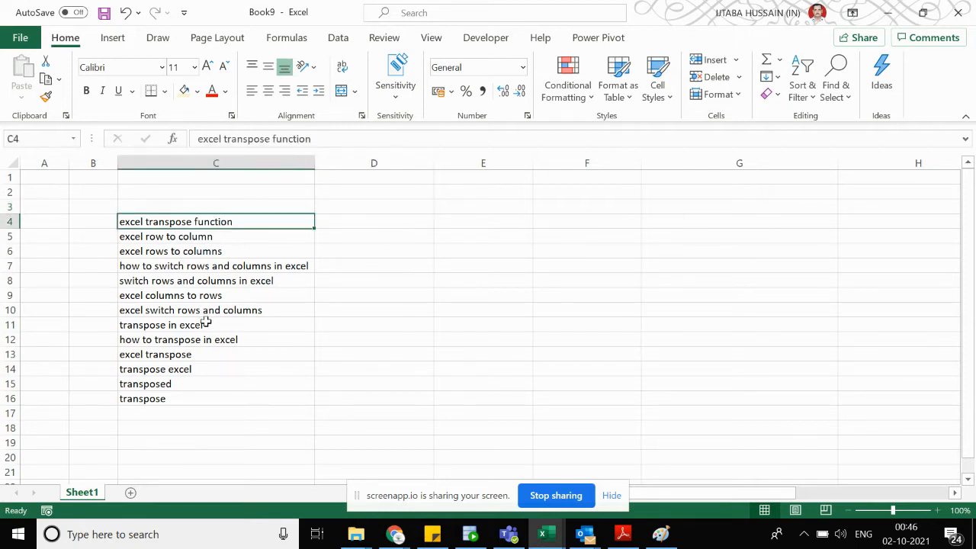
pyautogui.click(203, 367)
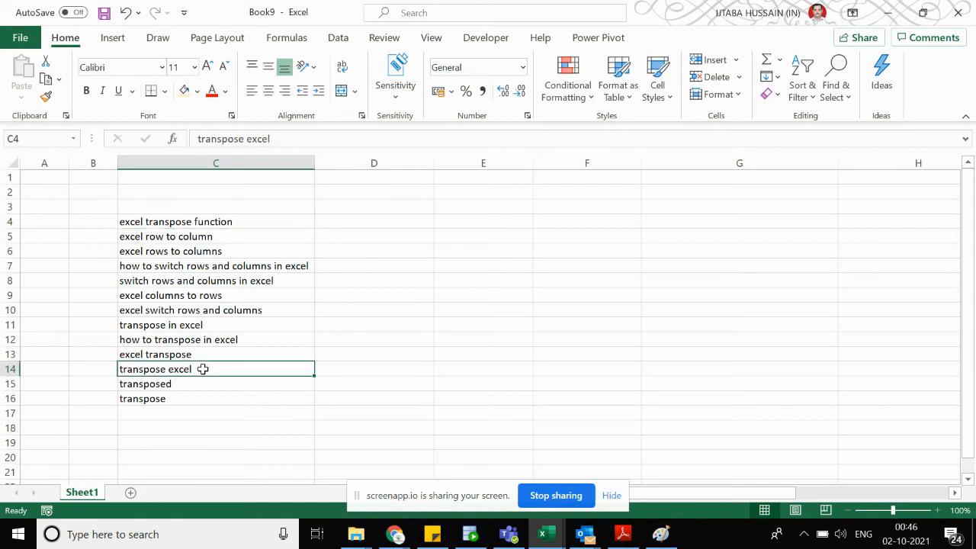
pyautogui.click(201, 410)
pyautogui.press('Up')
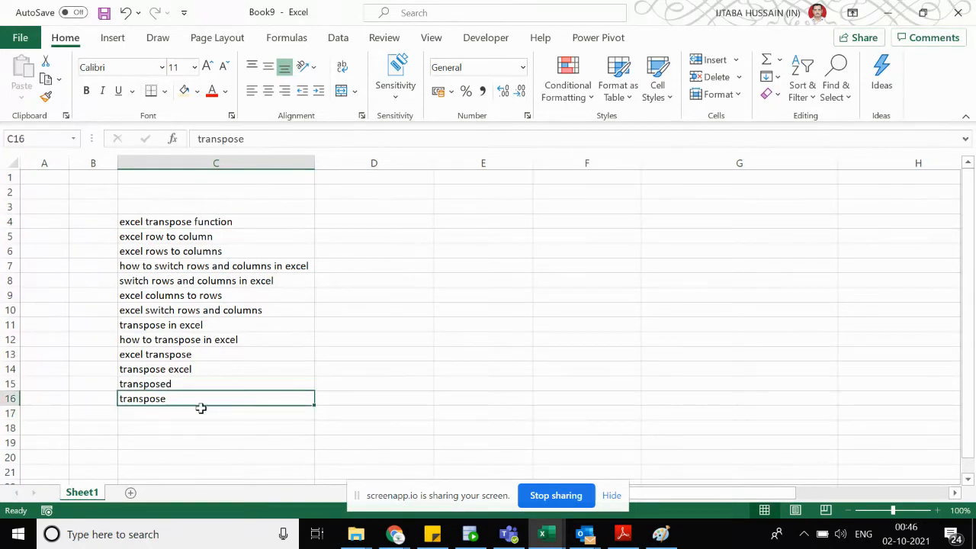
pyautogui.hotkey('ctrl', 'shift', 'Up')
pyautogui.hotkey('ctrl', 'c')
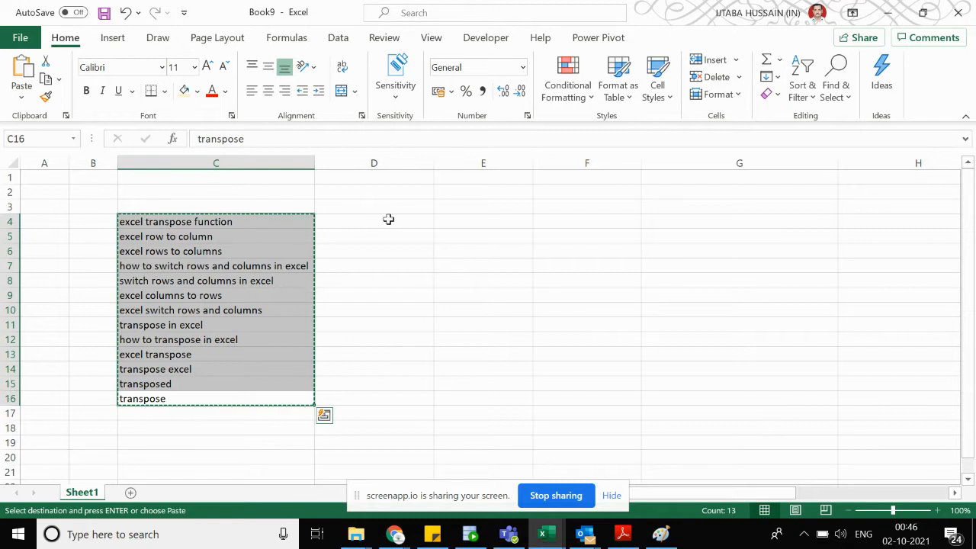
# Step: Paste the copied list as transposed values starting at cell E4 with Paste Special
pyautogui.click(455, 218)
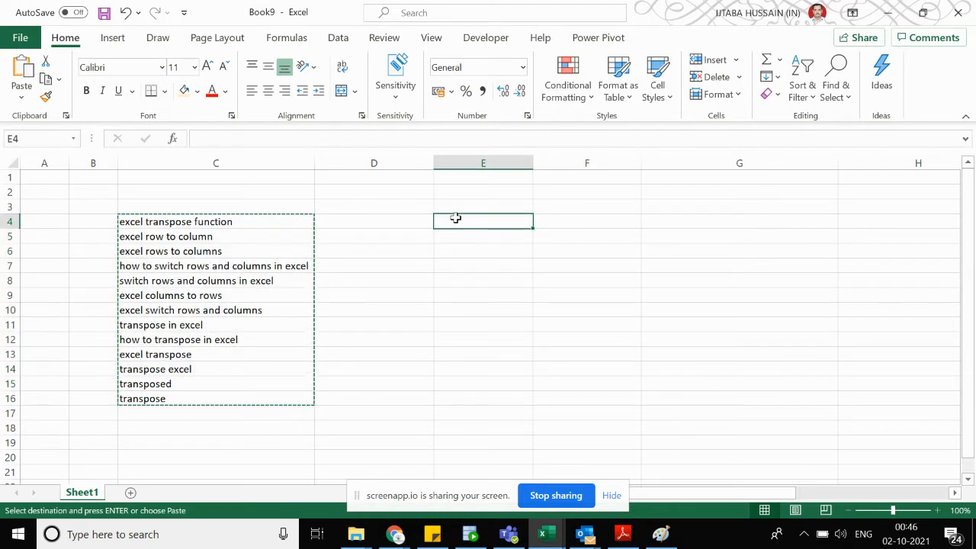
pyautogui.rightClick(455, 218)
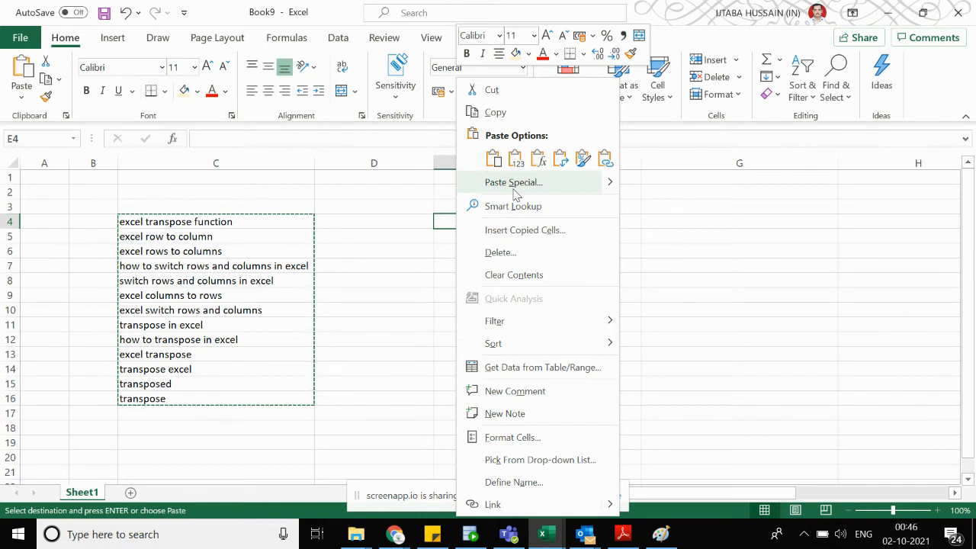
pyautogui.click(598, 184)
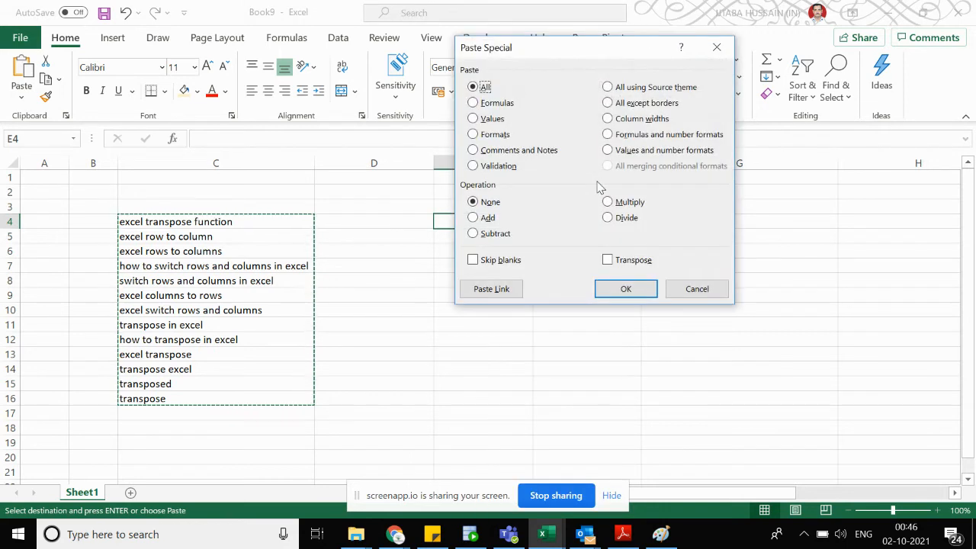
pyautogui.press('v')
pyautogui.click(621, 260)
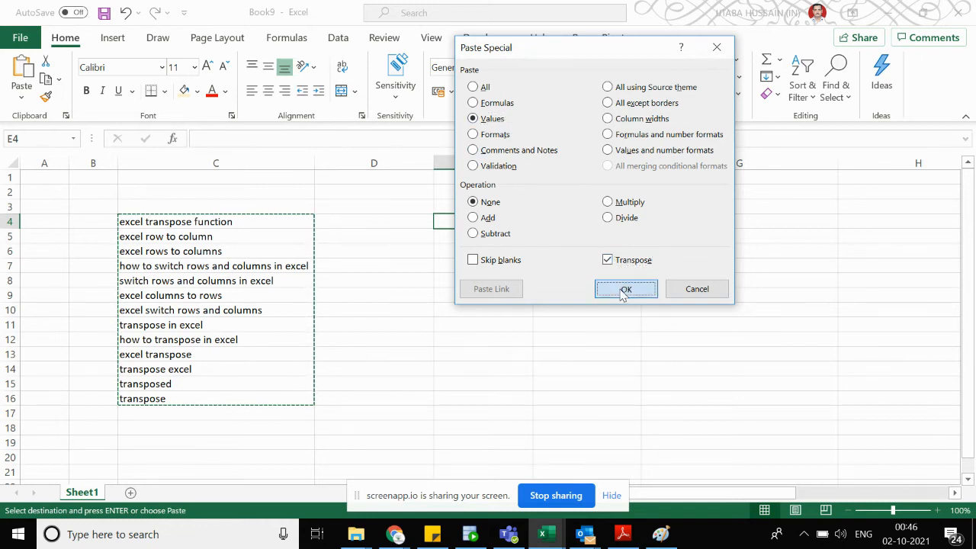
pyautogui.click(619, 289)
# Step: AutoFit the column widths of the pasted row and undo the transposed paste
pyautogui.hotkey('alt', 'h')
pyautogui.press('o')
pyautogui.press('i')
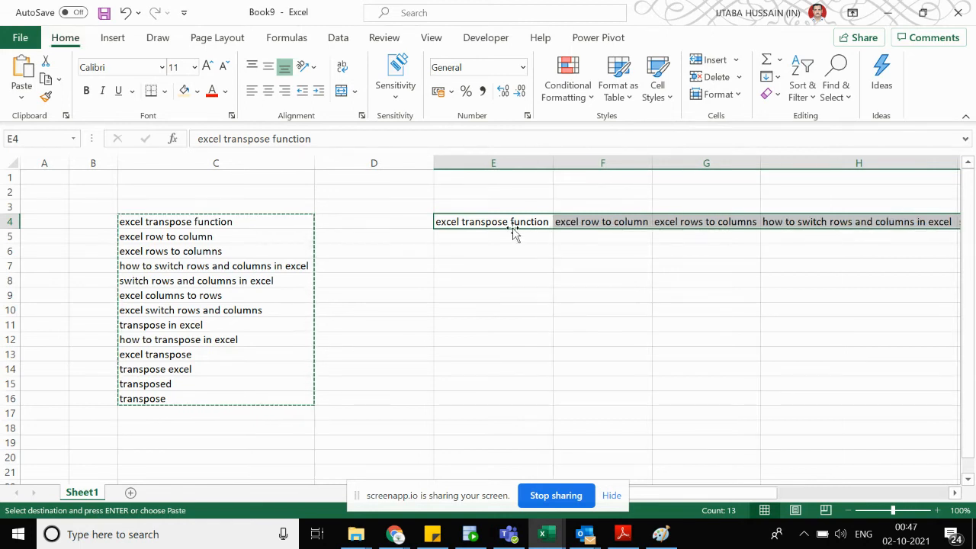
pyautogui.hotkey('ctrl', 'z')
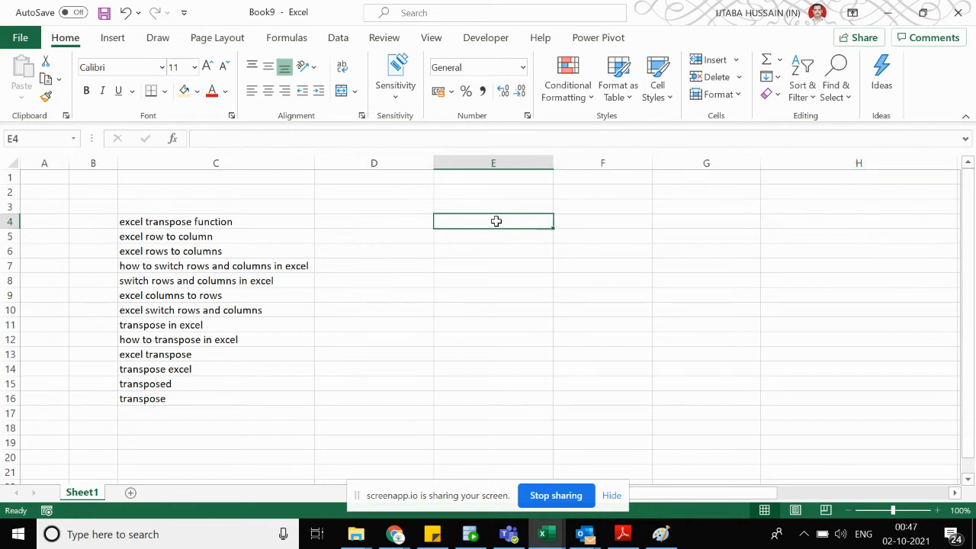
# Step: Enter =TRANSPOSE(C4:C16) in cell E4 and clear that formula again
pyautogui.write('=')
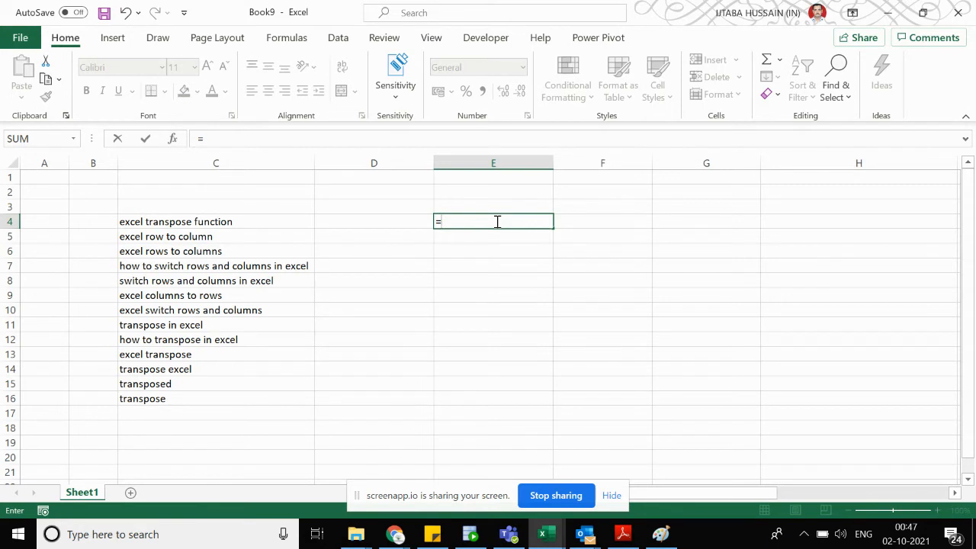
pyautogui.write('tra')
pyautogui.press('Tab')
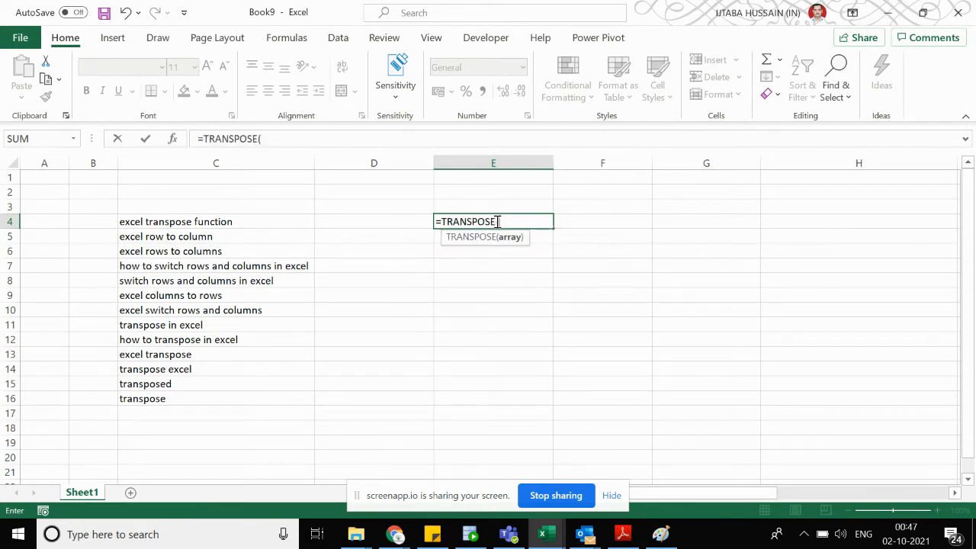
pyautogui.click(175, 225)
pyautogui.keyDown('shift'); pyautogui.click(178, 401); pyautogui.keyUp('shift')
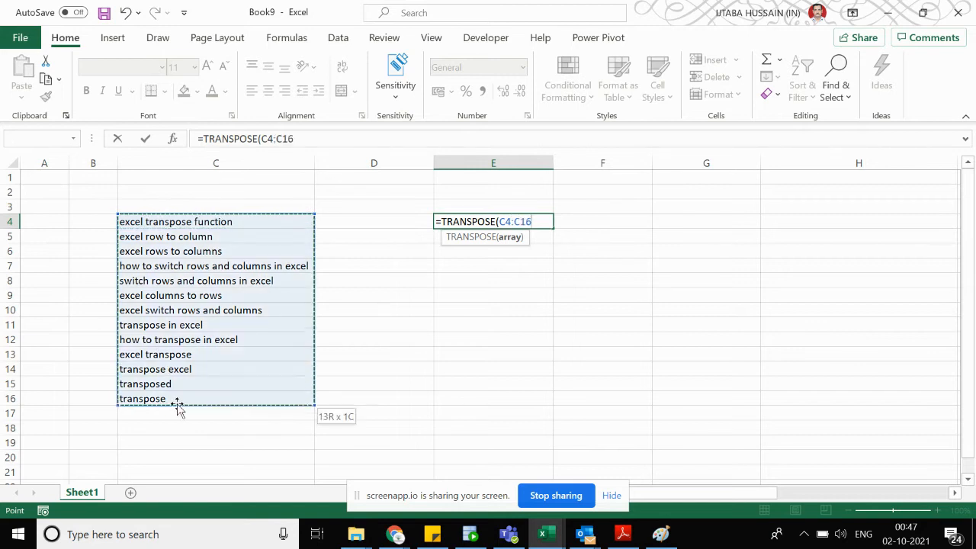
pyautogui.write(')')
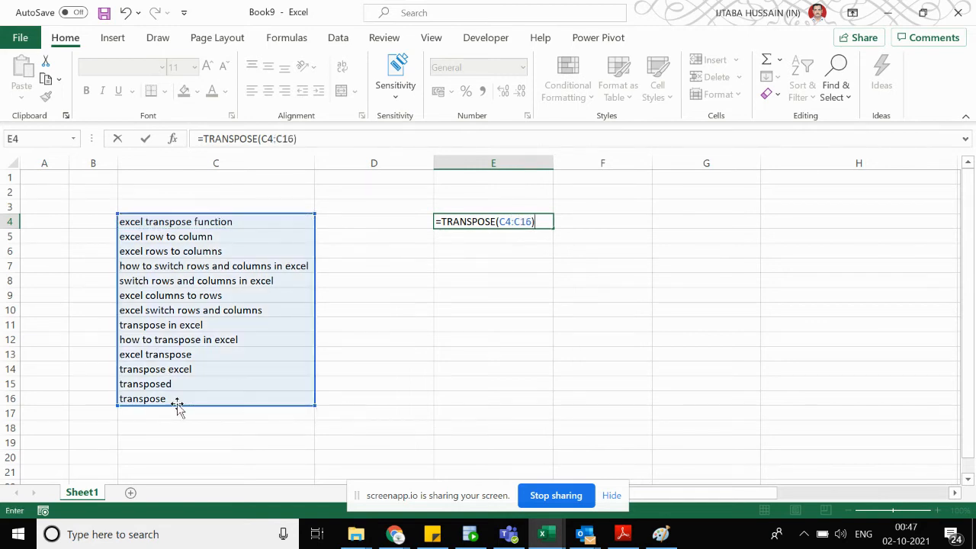
pyautogui.press('Return')
pyautogui.press('Up')
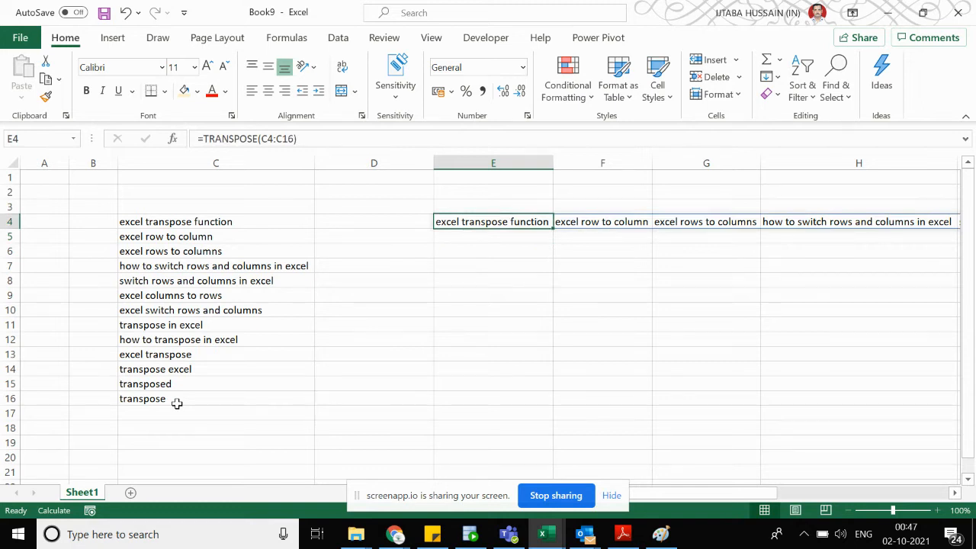
pyautogui.press('Delete')
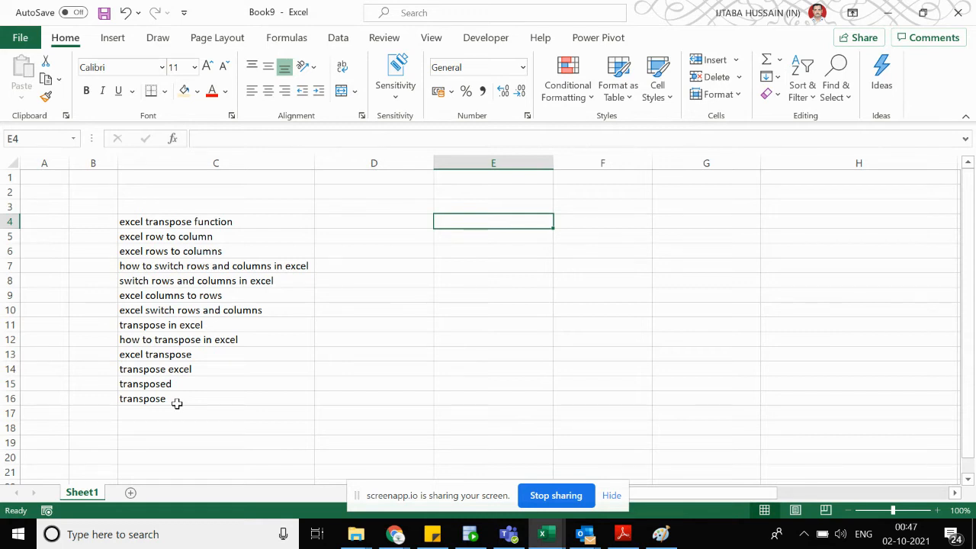
# Step: Convert C4:C16 into a table without headers and load it into the Power Query Editor
pyautogui.click(162, 222)
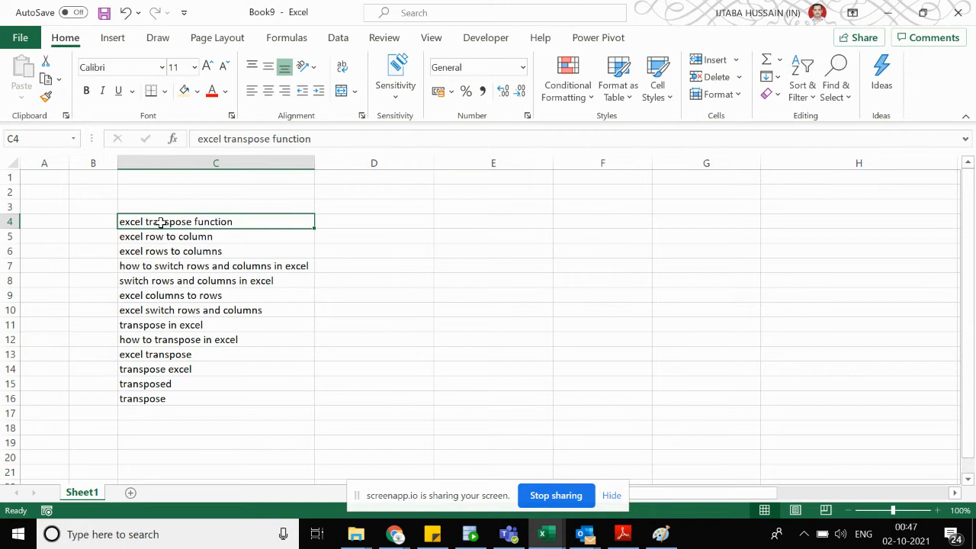
pyautogui.keyDown('shift'); pyautogui.click(156, 397); pyautogui.keyUp('shift')
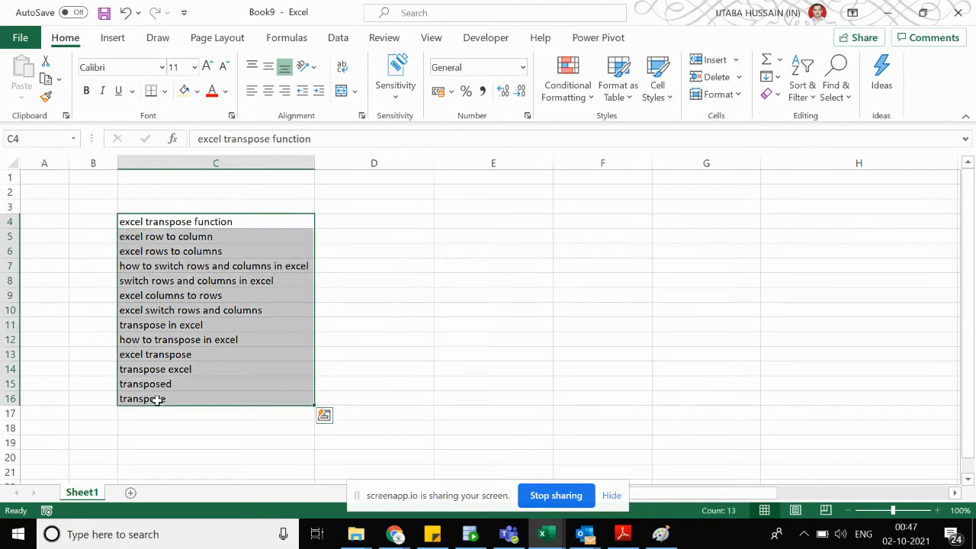
pyautogui.click(337, 42)
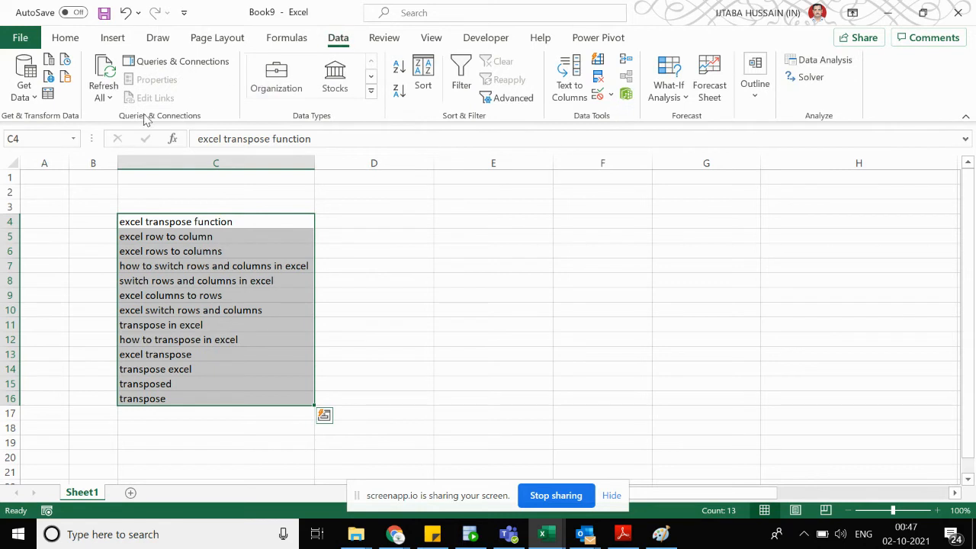
pyautogui.click(47, 96)
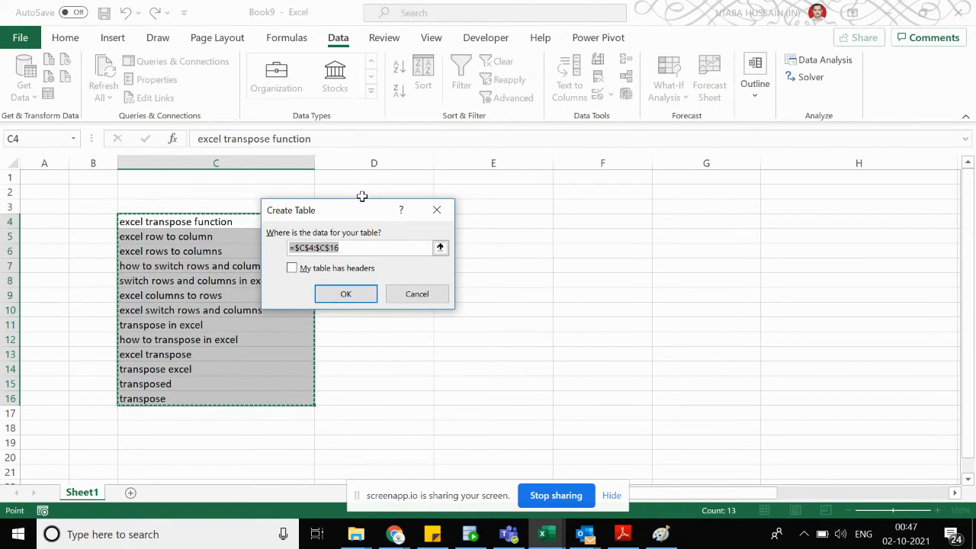
pyautogui.click(346, 294)
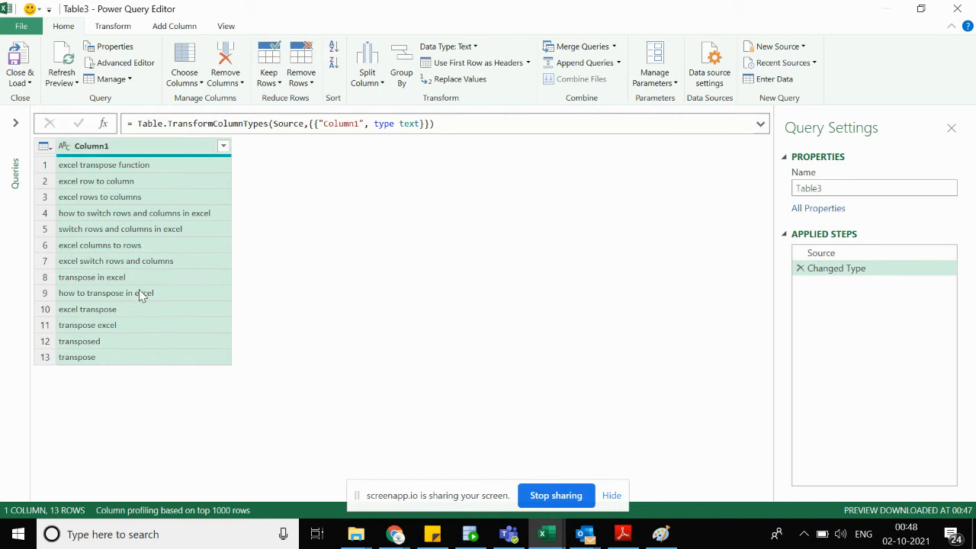
# Step: Transpose the query table and load it as a table into the existing worksheet at cell E3
pyautogui.click(115, 28)
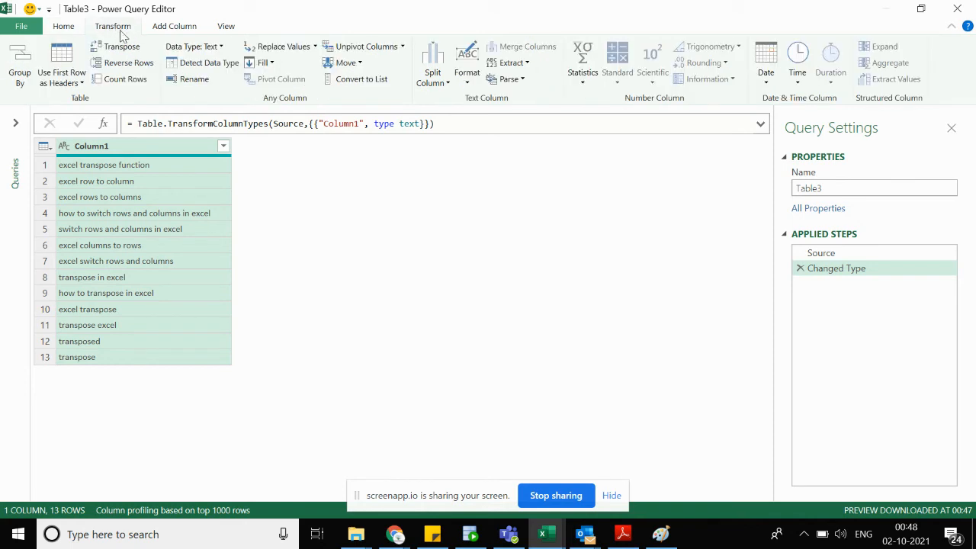
pyautogui.click(130, 50)
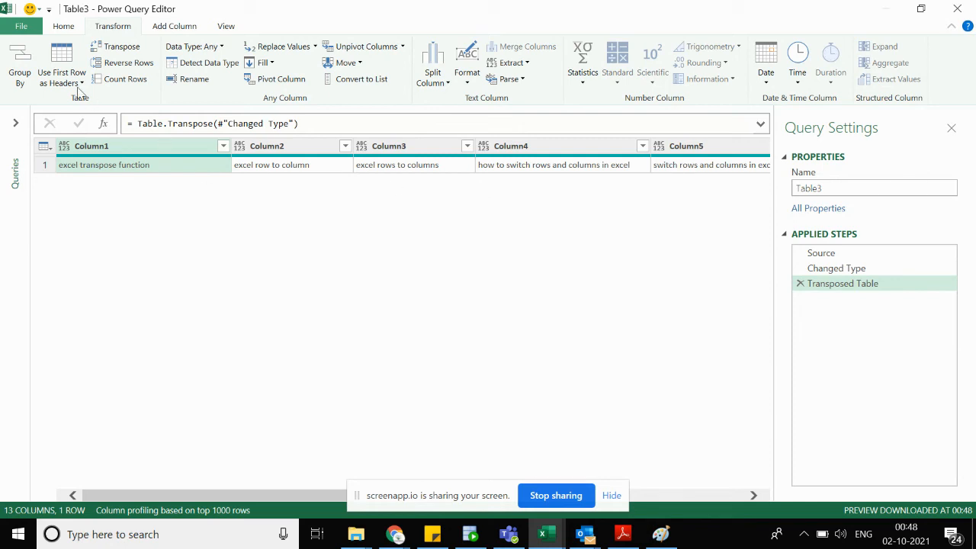
pyautogui.click(61, 27)
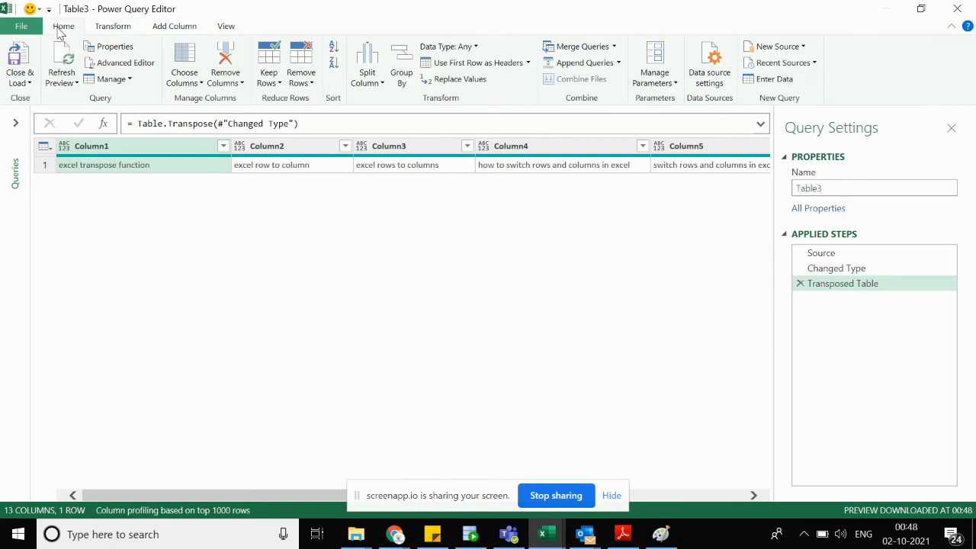
pyautogui.click(25, 88)
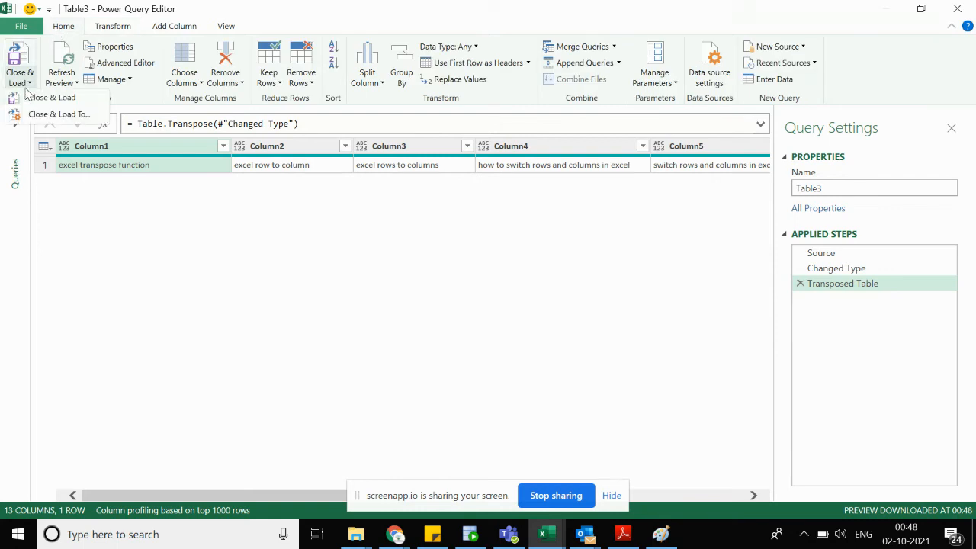
pyautogui.click(46, 115)
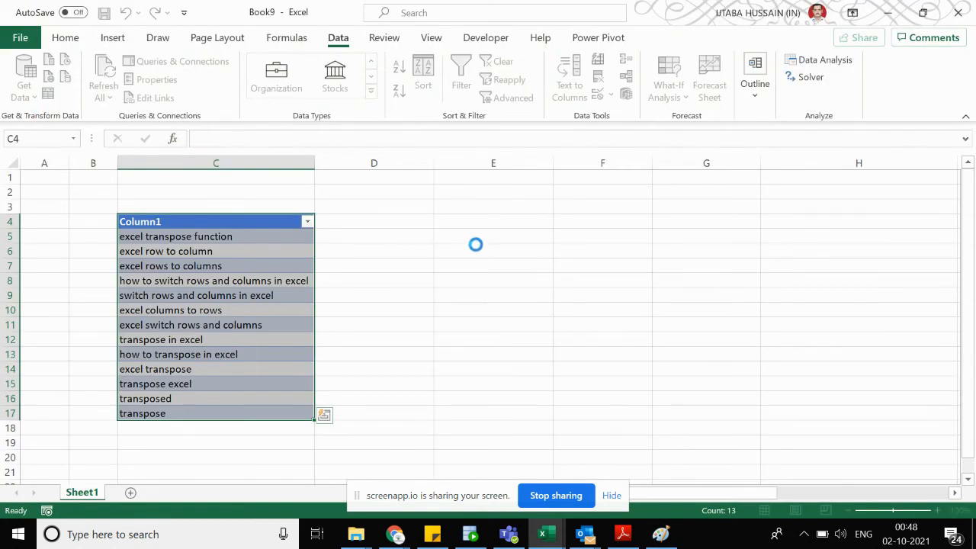
pyautogui.click(345, 272)
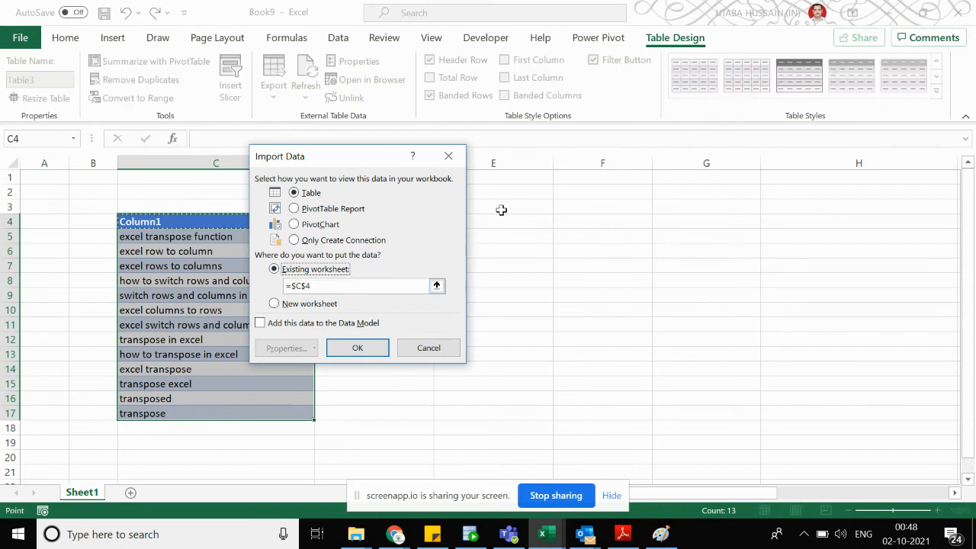
pyautogui.click(371, 351)
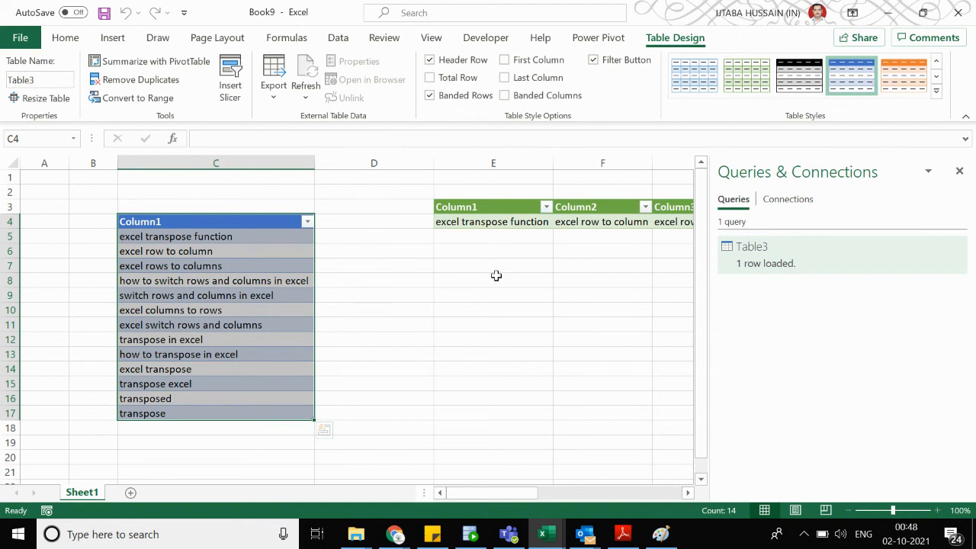
# Step: Examine the loaded transposed row from cell E4 through to its last column
pyautogui.click(483, 238)
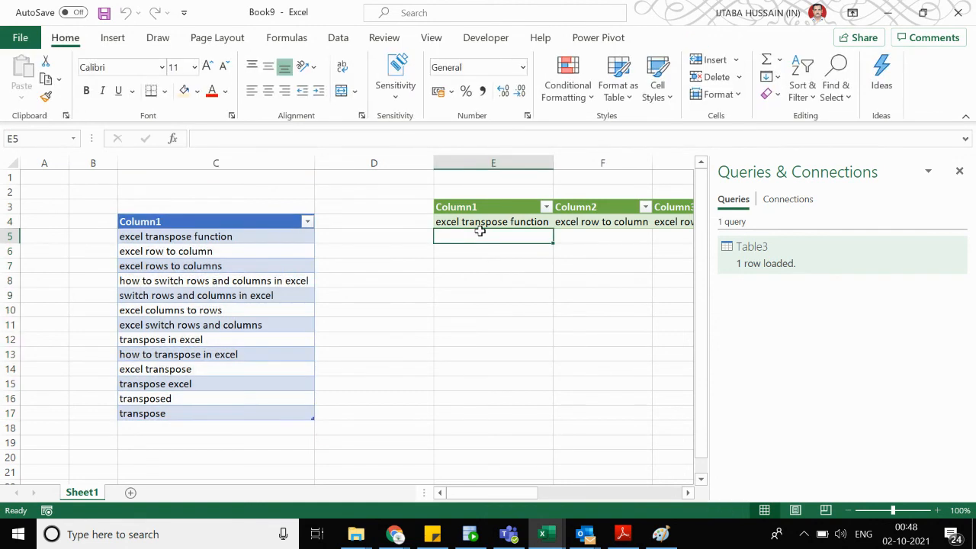
pyautogui.click(479, 224)
pyautogui.hotkey('ctrl', 'shift', 'Right')
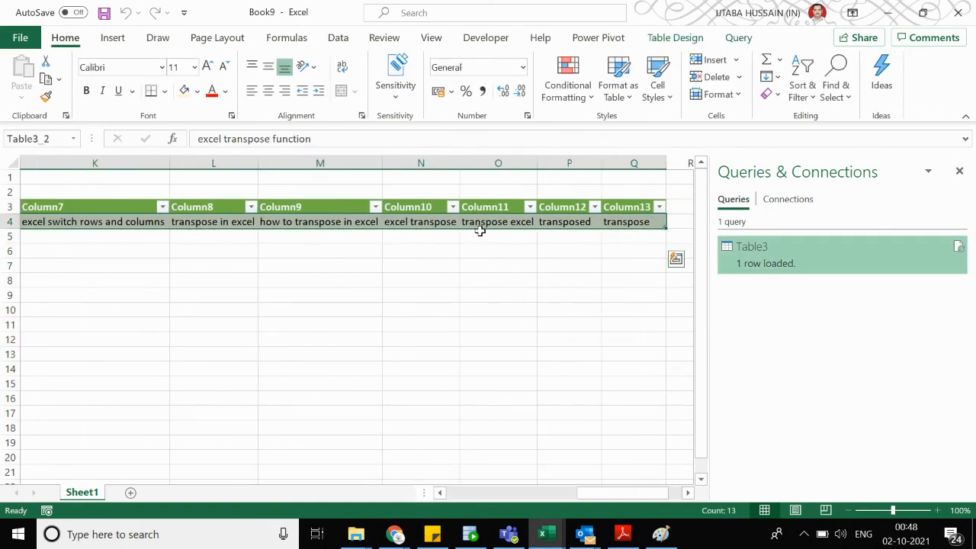
pyautogui.hotkey('ctrl', 'Left')
pyautogui.hotkey('ctrl', 'Left')
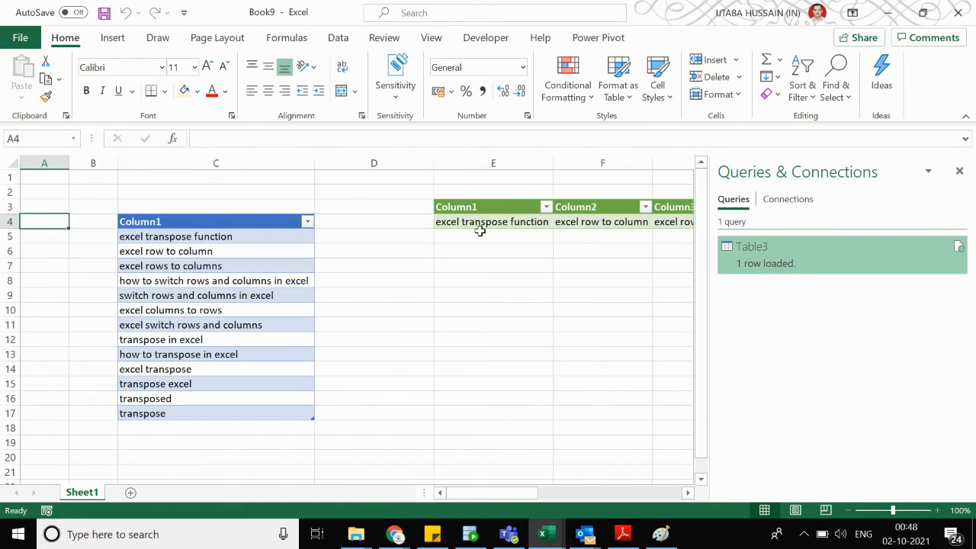